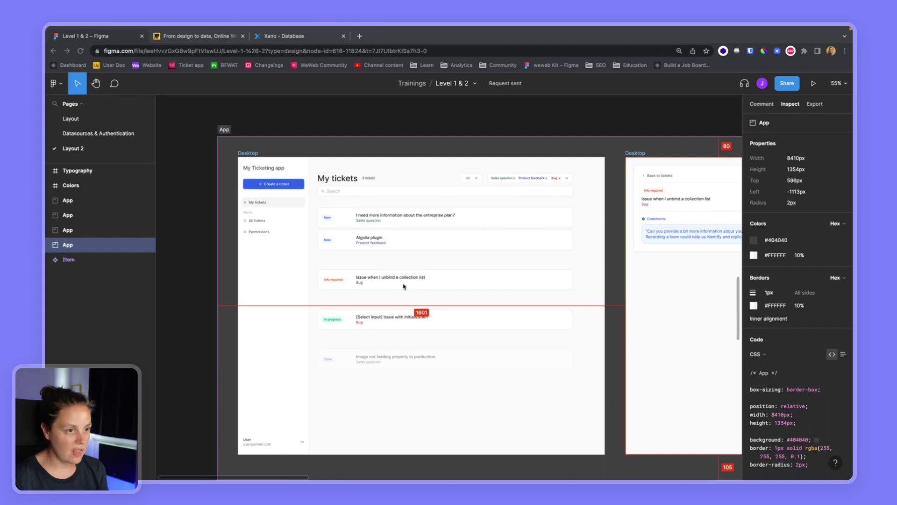
- Review the ticketing app's page designs through the Create a ticket page, and switch to the Miro planning board
scroll(404, 286, "right", 15)
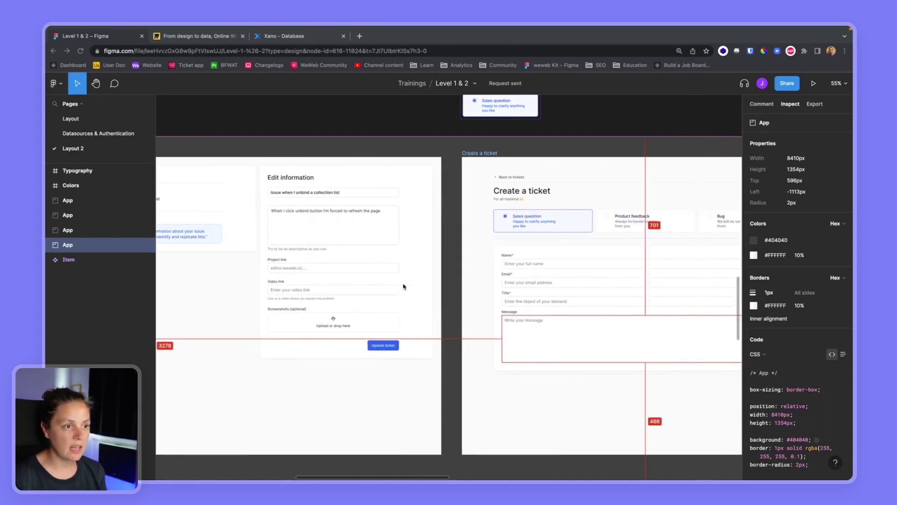
scroll(404, 286, "right", 8)
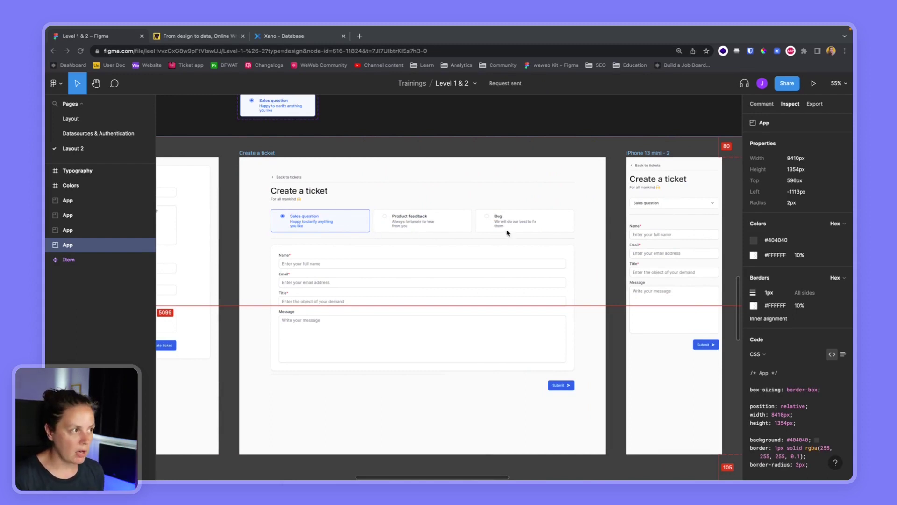
key("ctrl+Tab")
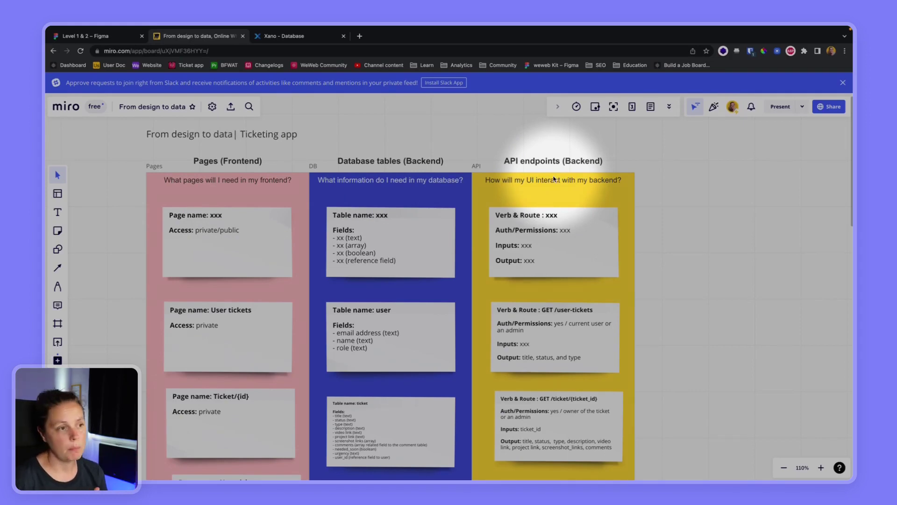
- Switch to the Xano database, examine the ticket table's columns, and return to the database tables overview
left_click(318, 38)
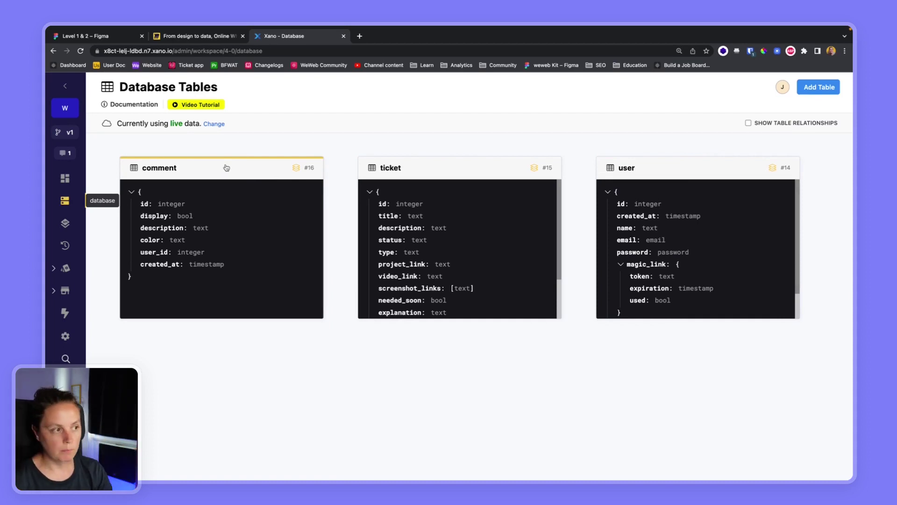
left_click(438, 167)
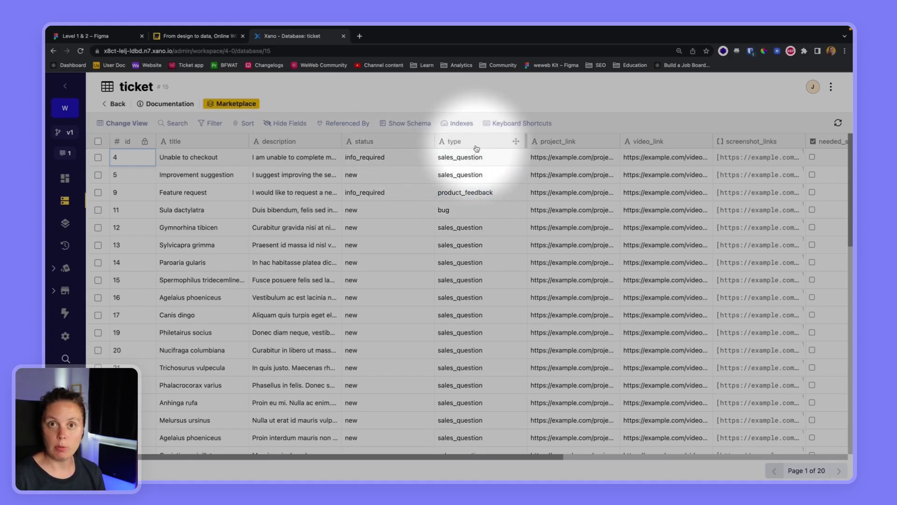
left_click(115, 103)
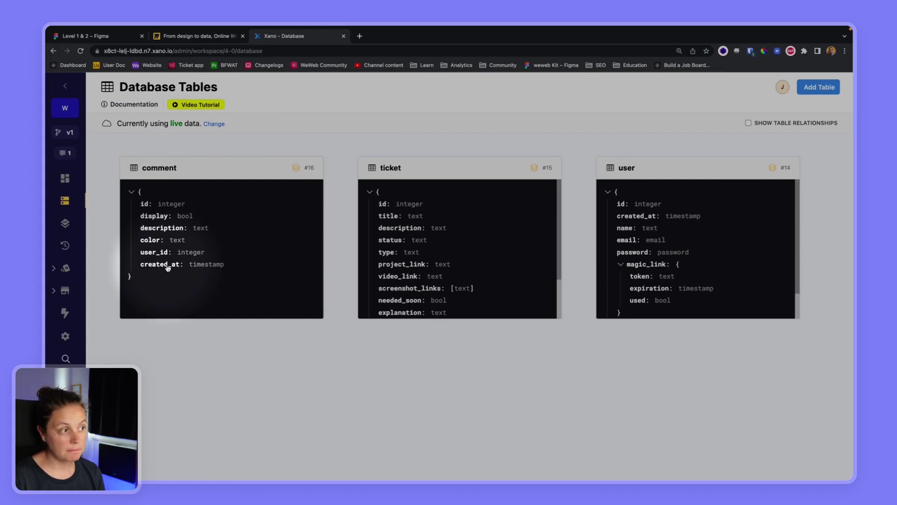
- Show the relationships between the comment, ticket and user tables, and restore the standard table overview
left_click(748, 123)
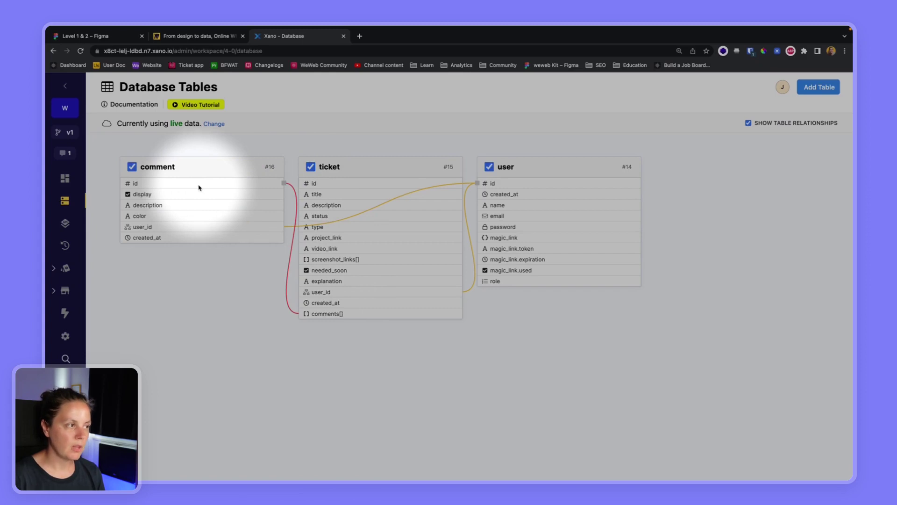
left_click(748, 123)
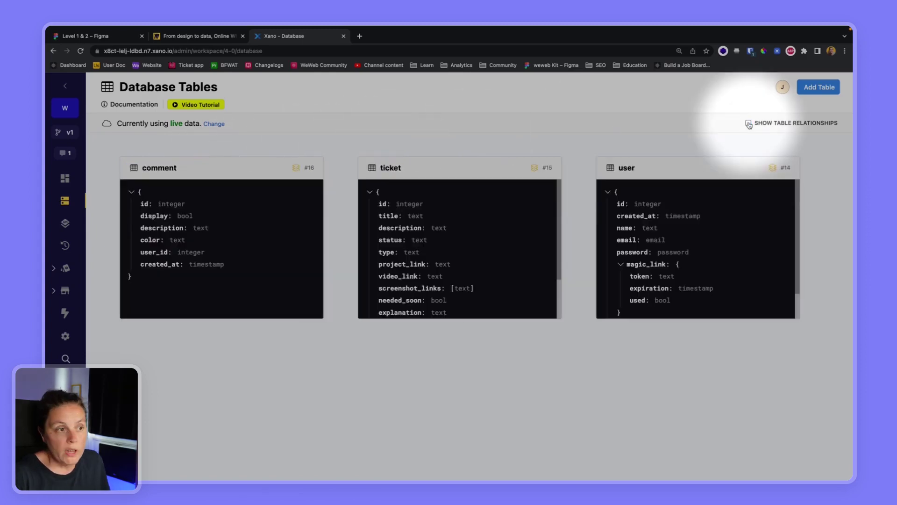
- Examine the ticket table's user_id and comments columns, and open the comment table
left_click(452, 173)
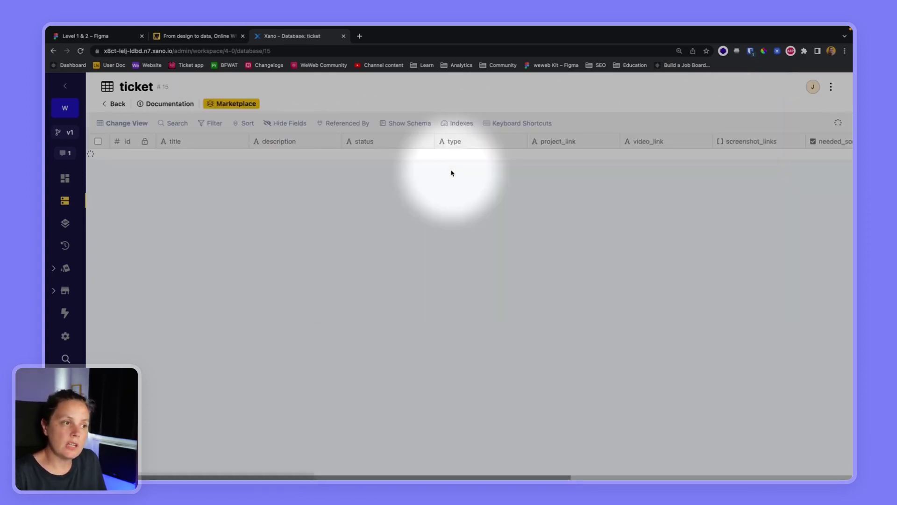
scroll(451, 173, "right", 10)
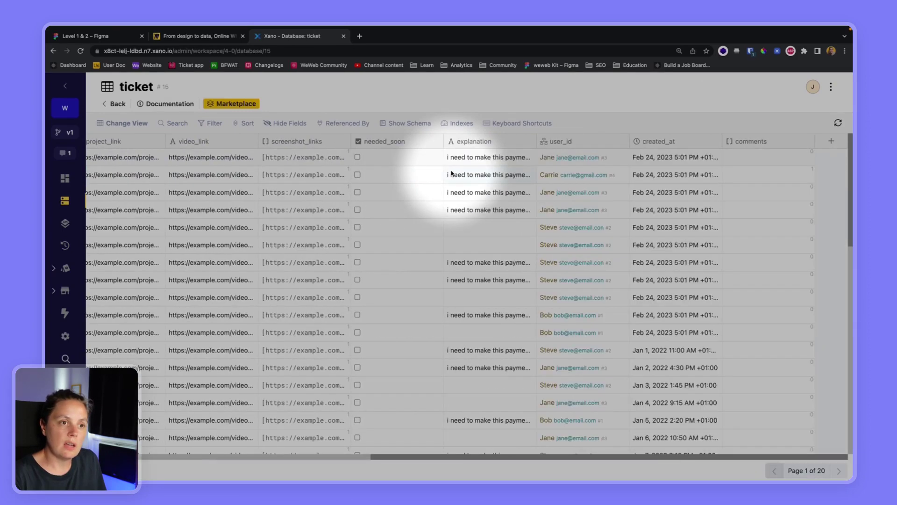
left_click(759, 160)
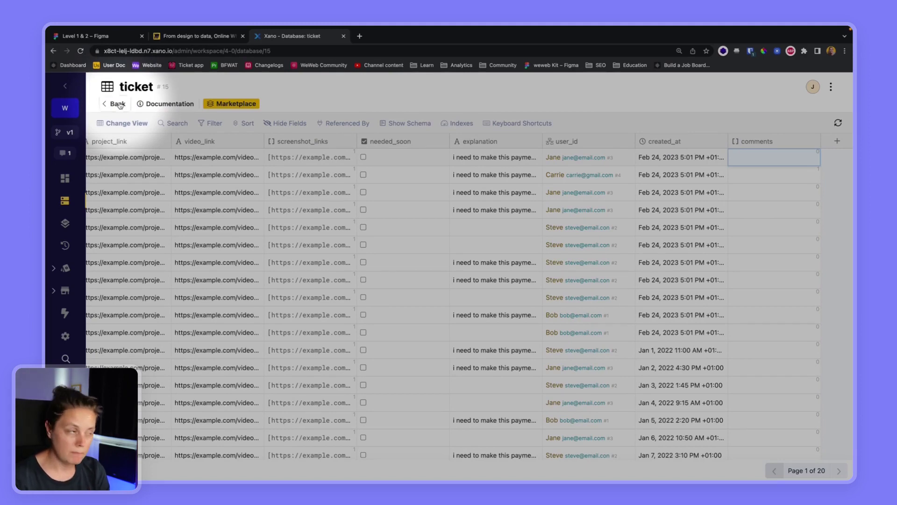
left_click(118, 103)
left_click(196, 178)
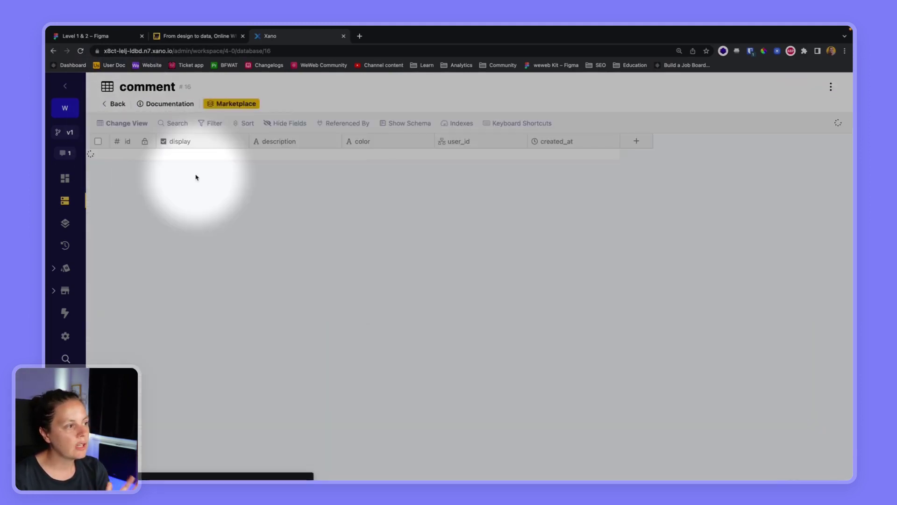
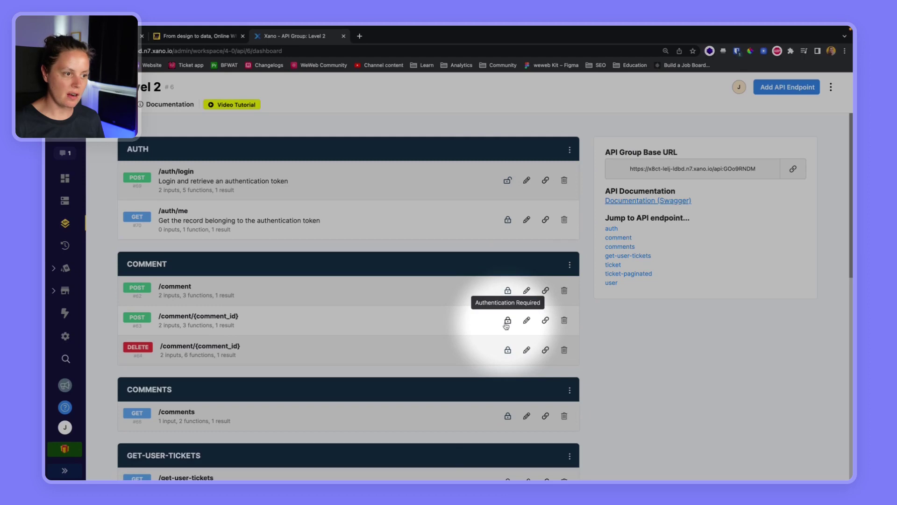
- Examine the authentication requirements across the endpoints in the Level 2 API group
scroll(507, 339, "down", 8)
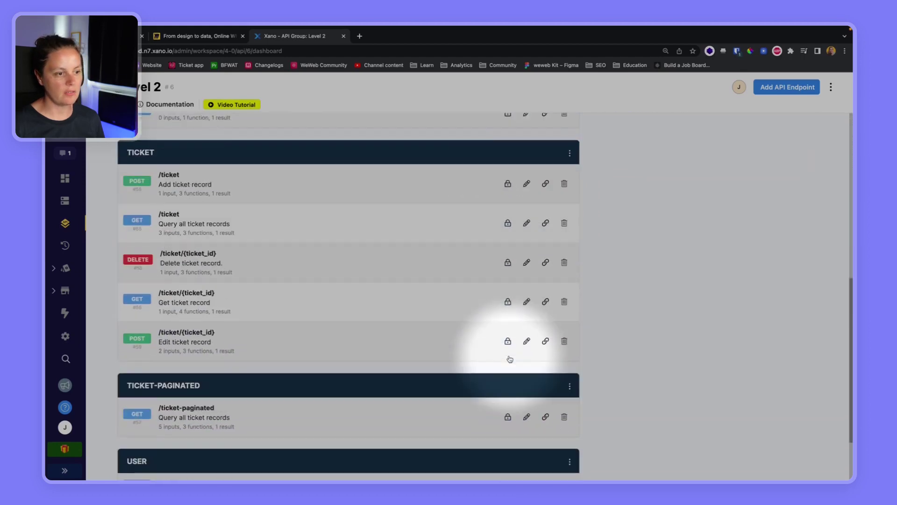
scroll(510, 359, "up", 10)
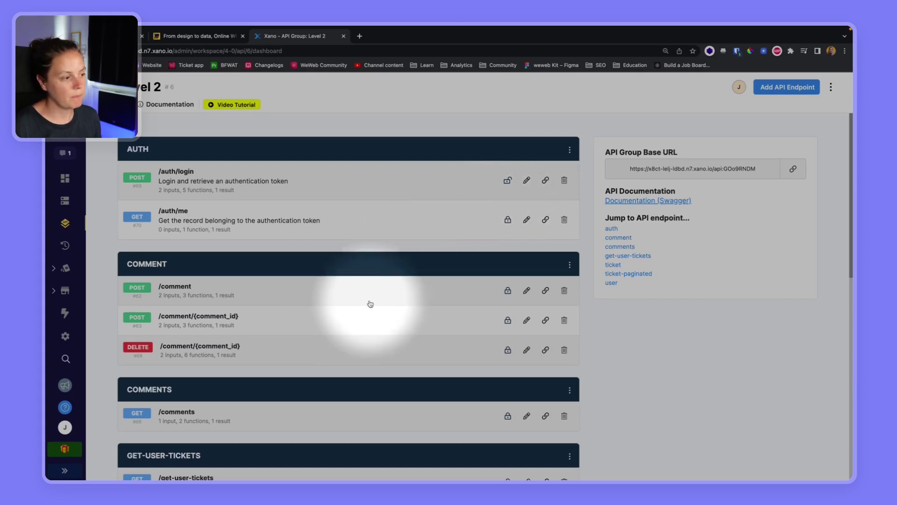
- Open the GET /get-user-tickets endpoint and inspect the custom query filter of its ticket records query
scroll(368, 304, "down", 3)
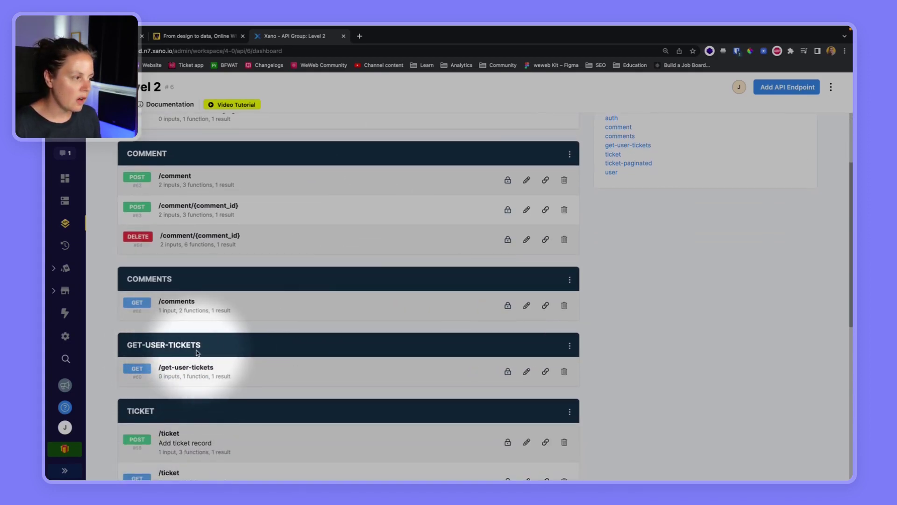
left_click(238, 375)
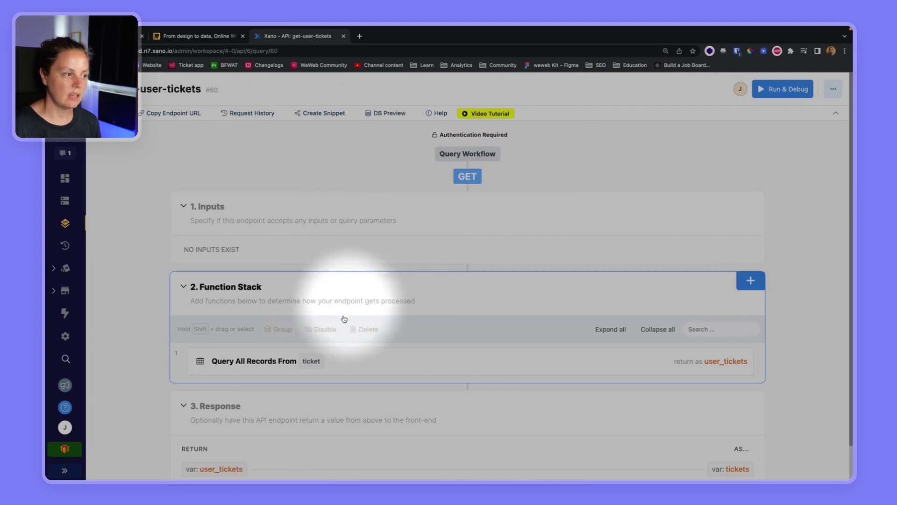
left_click(367, 366)
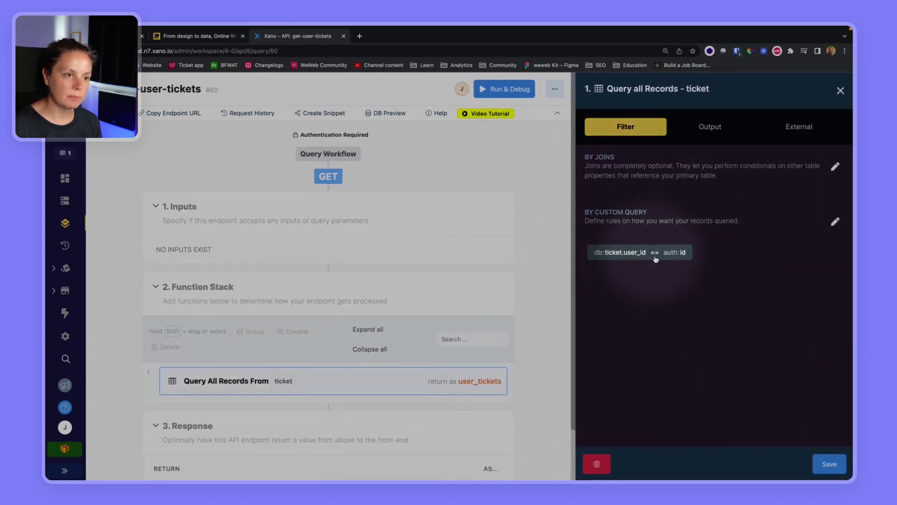
left_click(835, 222)
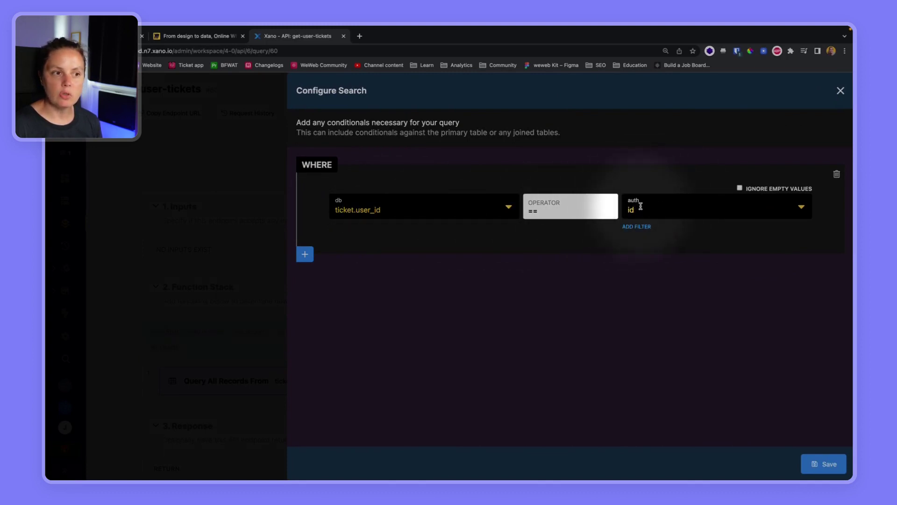
left_click(840, 90)
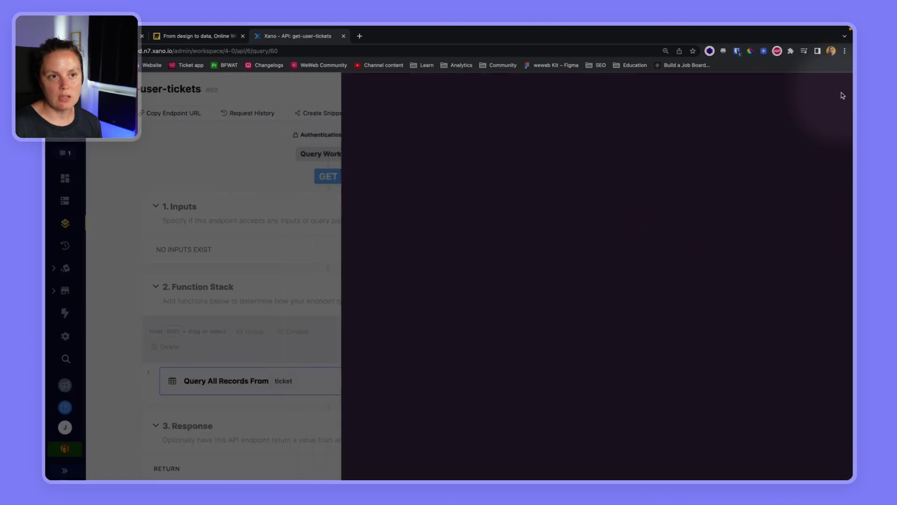
left_click(840, 90)
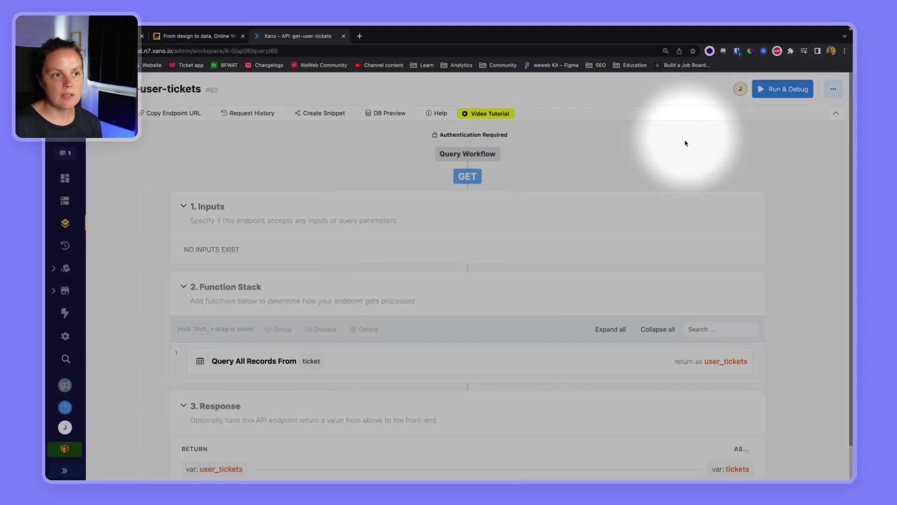
- Test the /get-user-tickets endpoint with the auth token of user #3 and review the returned tickets
left_click(777, 91)
left_click(595, 240)
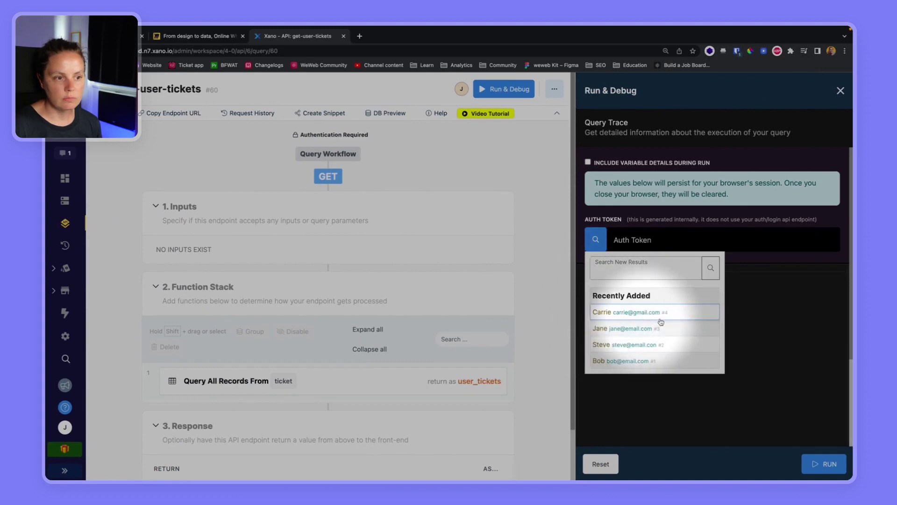
left_click(649, 328)
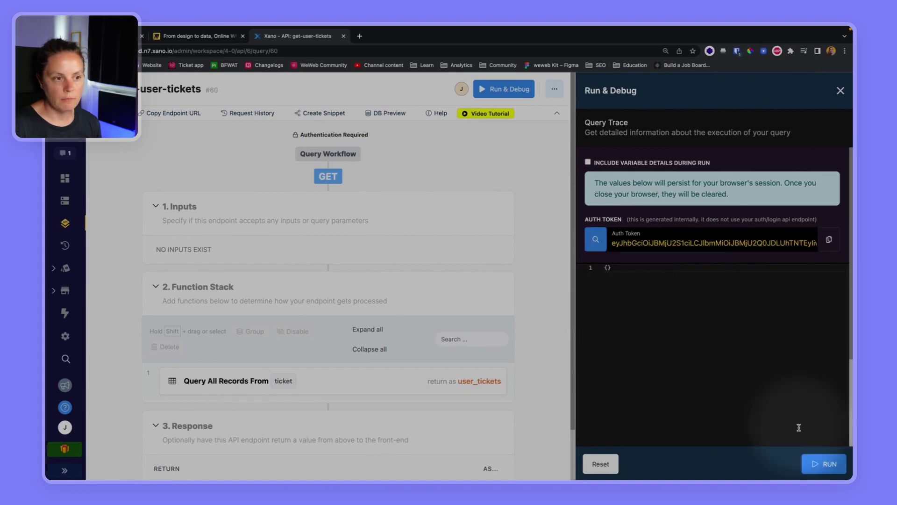
left_click(813, 461)
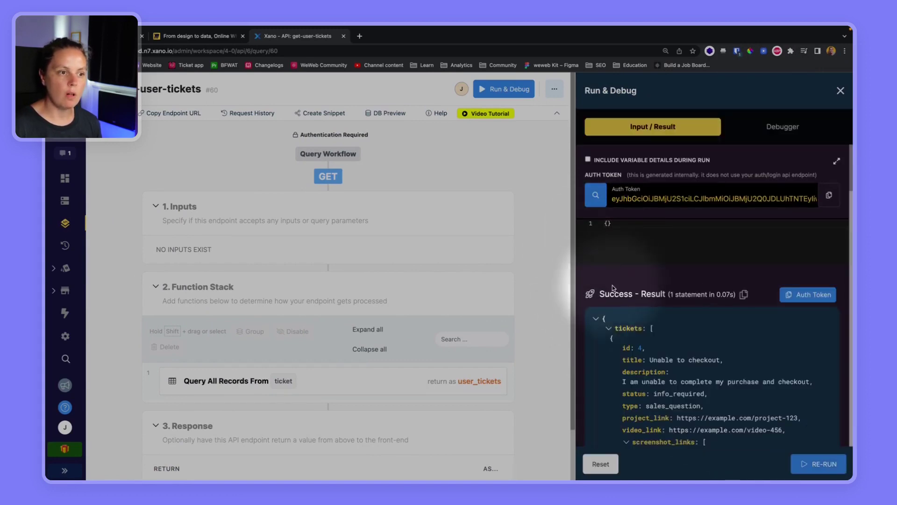
scroll(620, 351, "down", 5)
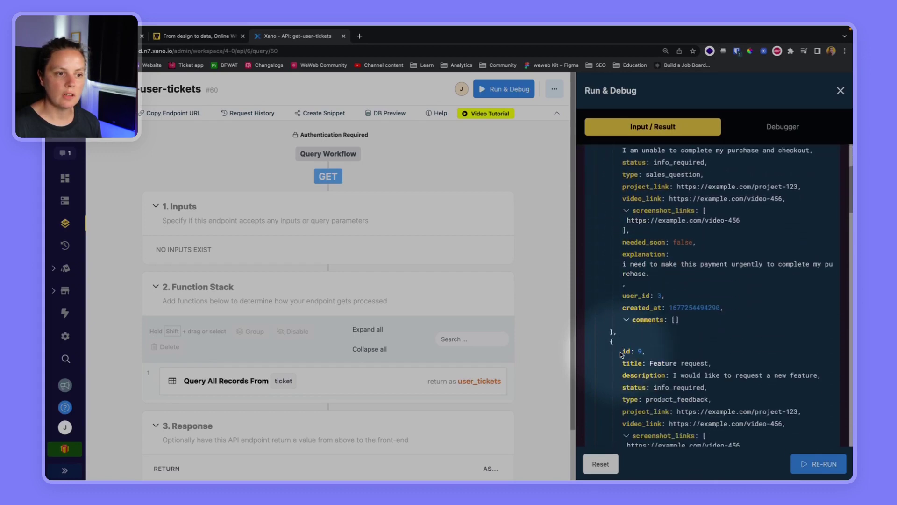
scroll(615, 285, "down", 5)
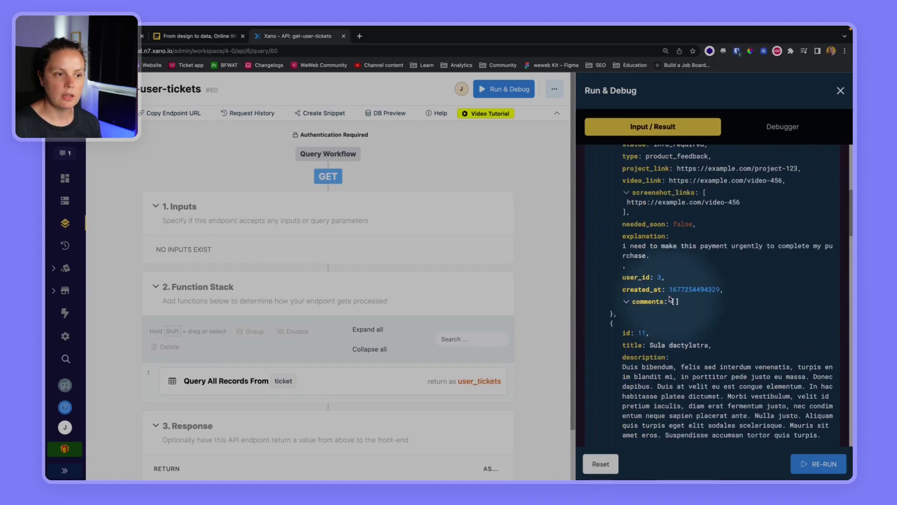
scroll(663, 280, "down", 4)
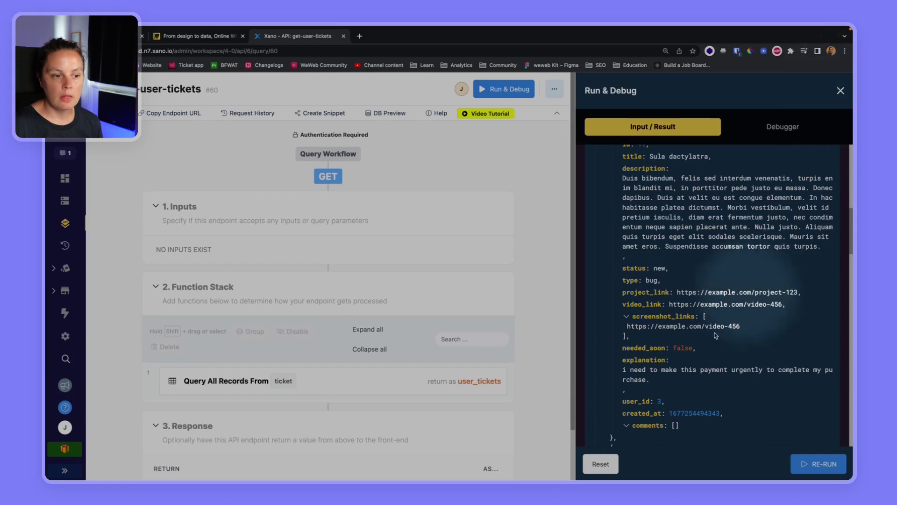
left_click(850, 92)
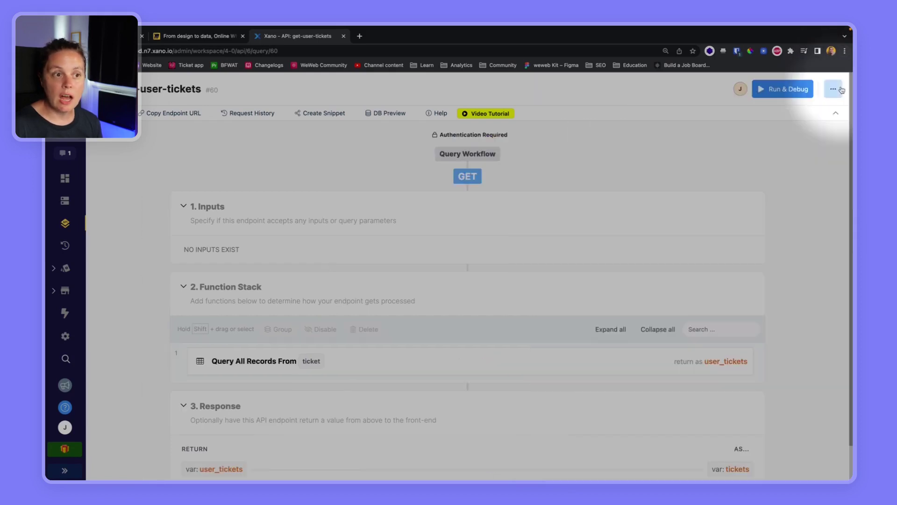
- Return to the Level 2 API group and open the GET /ticket endpoint that queries all ticket records
left_click(384, 368)
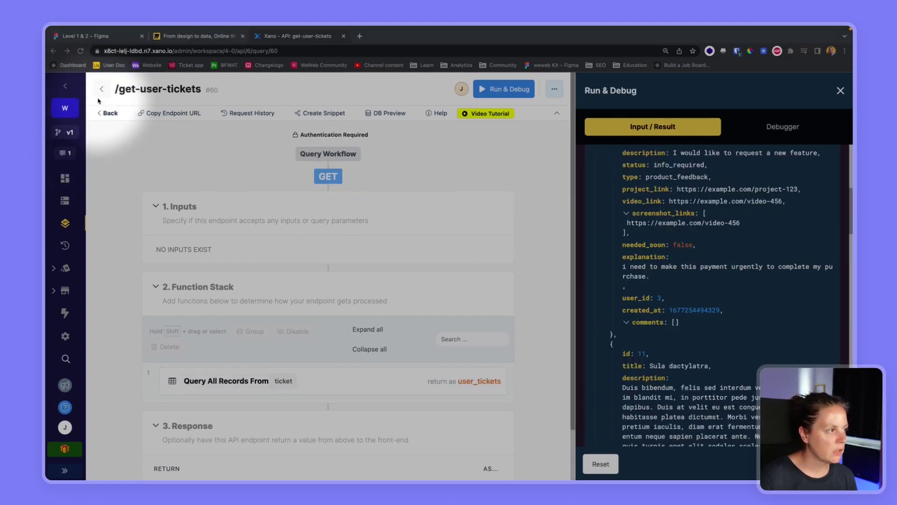
left_click(108, 117)
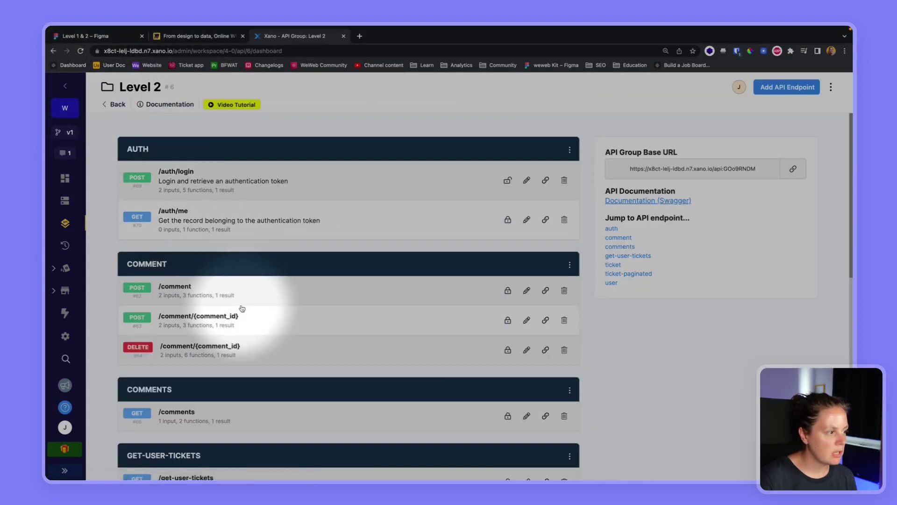
scroll(241, 304, "down", 3)
scroll(241, 307, "down", 2)
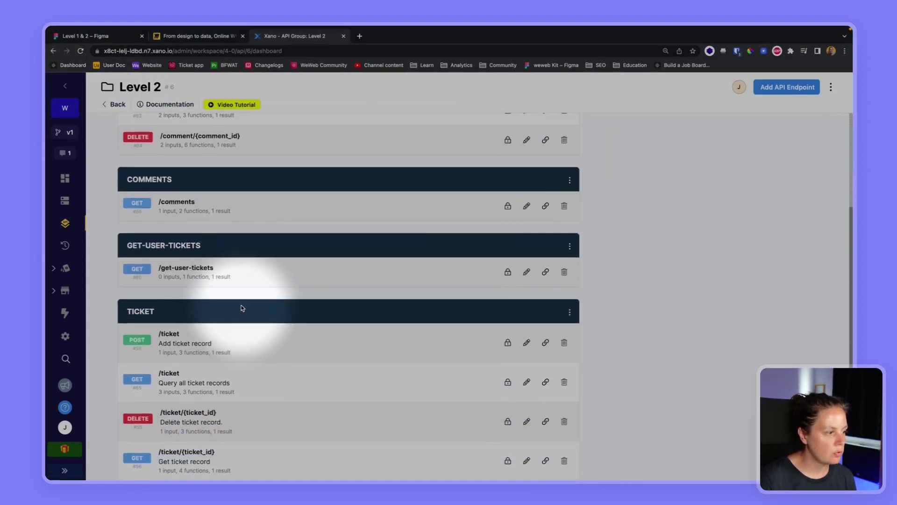
left_click(188, 384)
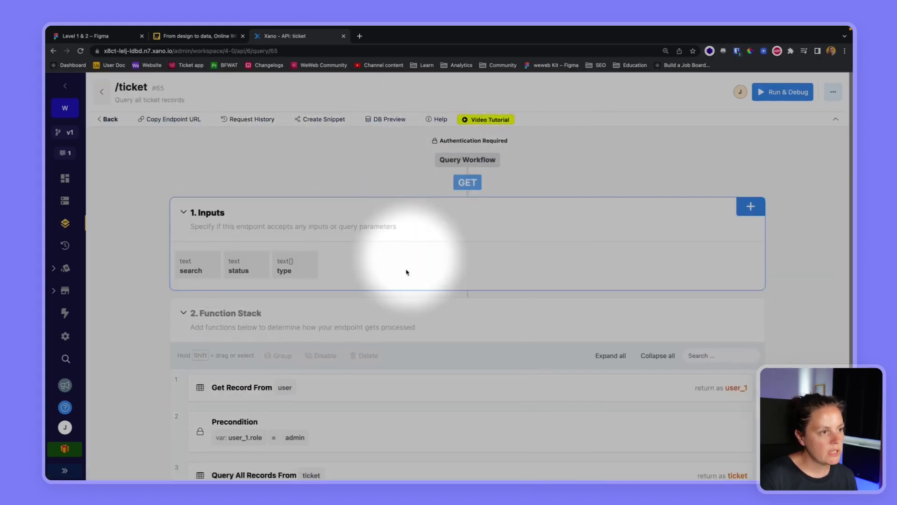
- Inspect the field_name and field_value inputs of the Get Record From user function in the function stack
scroll(407, 272, "down", 3)
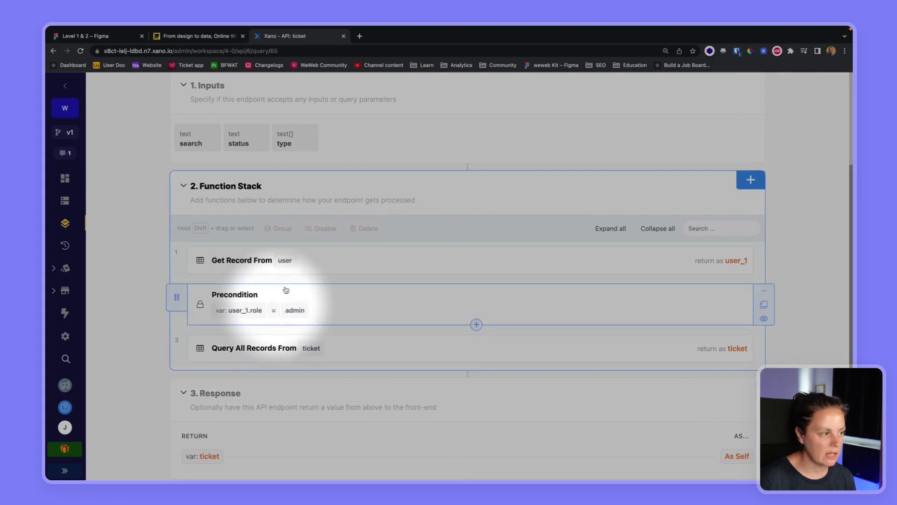
left_click(227, 265)
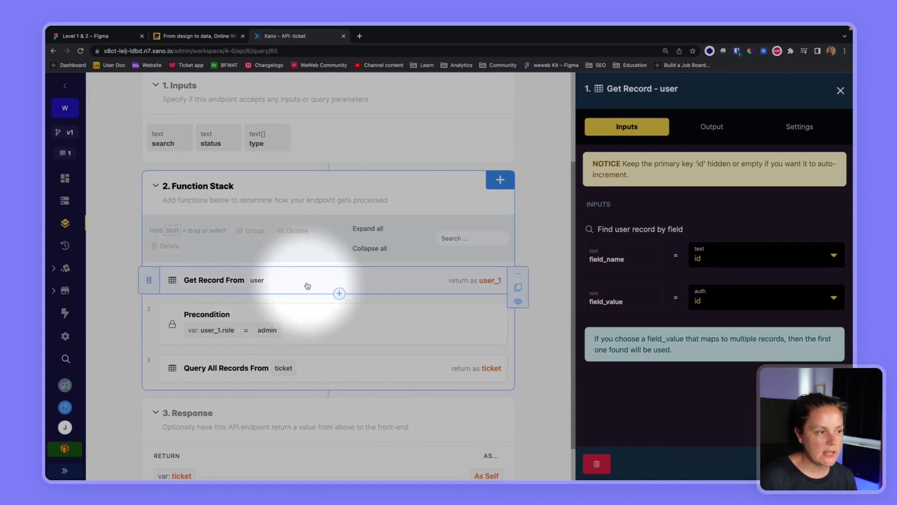
mouse_move(703, 302)
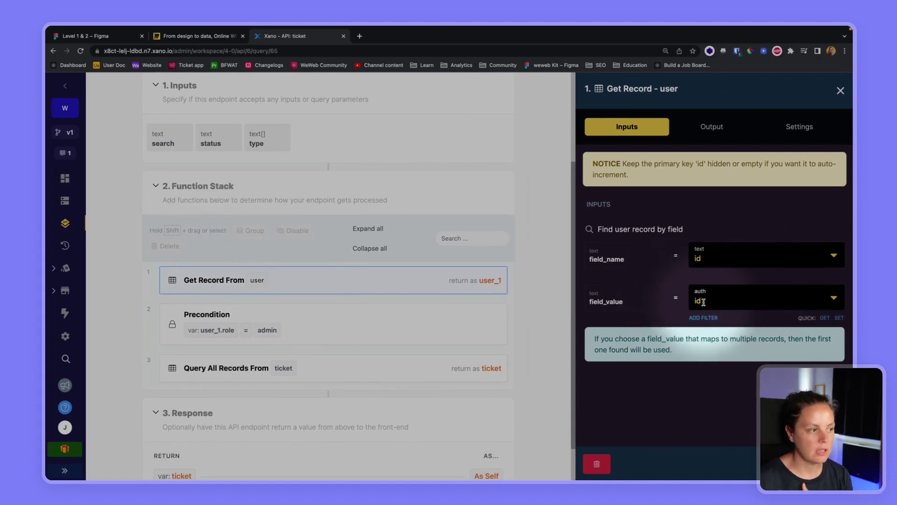
- Inspect the Precondition on the user's role, followed by the custom query filter of the Query All Records From ticket function
left_click(319, 317)
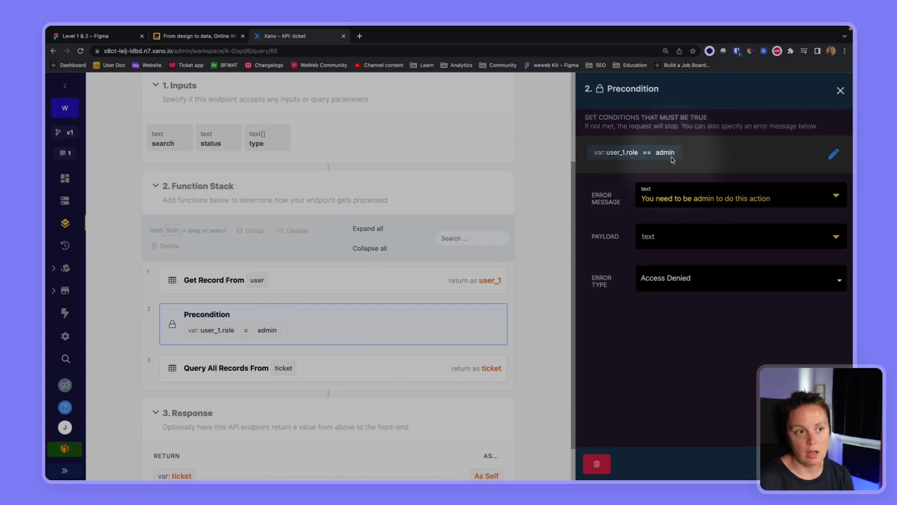
mouse_move(641, 199)
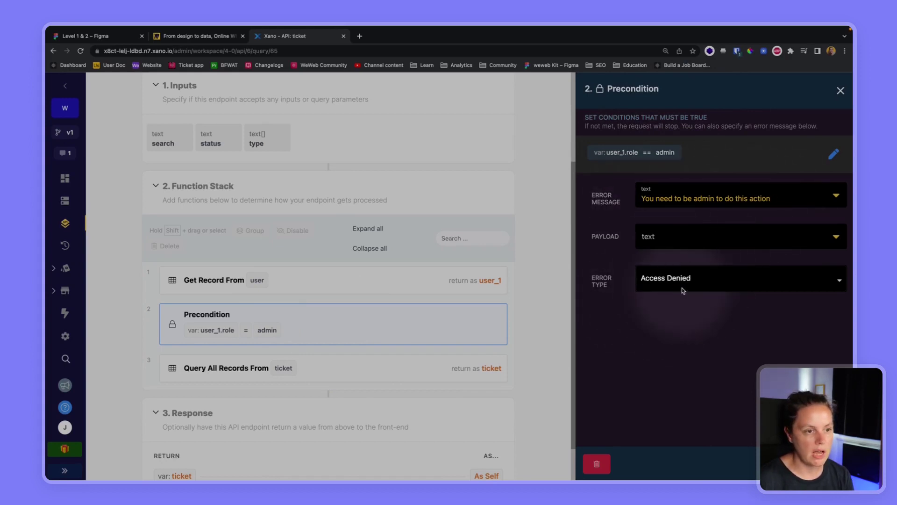
left_click(252, 371)
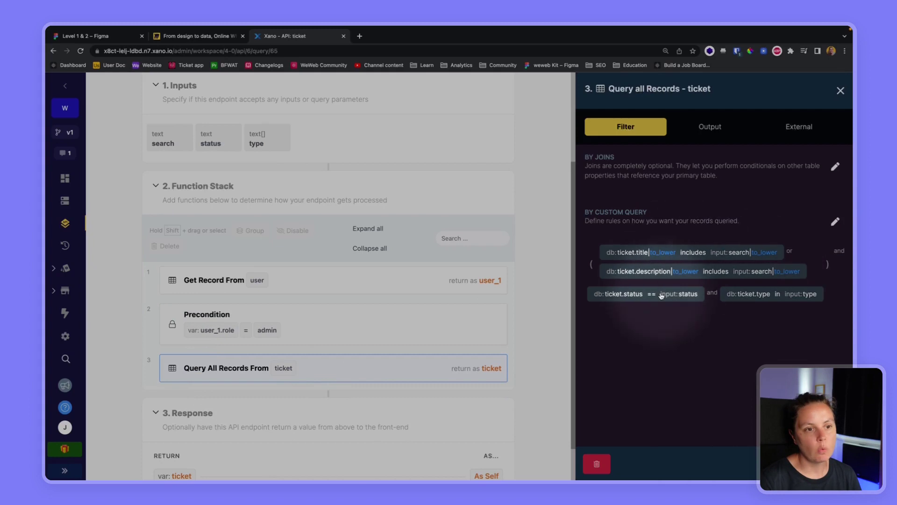
left_click(189, 143)
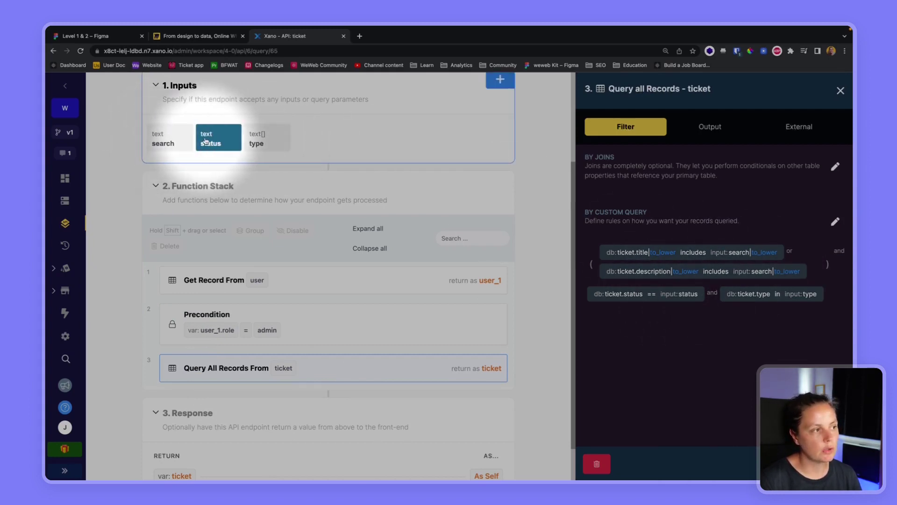
left_click(840, 91)
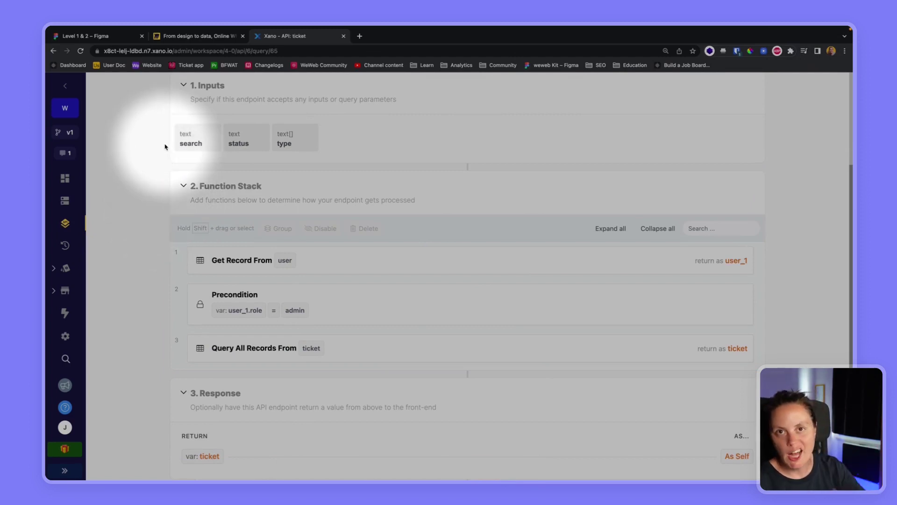
- Return to the Level 2 API group and open the GET /ticket-paginated endpoint to review its inputs and function stack
scroll(162, 145, "up", 3)
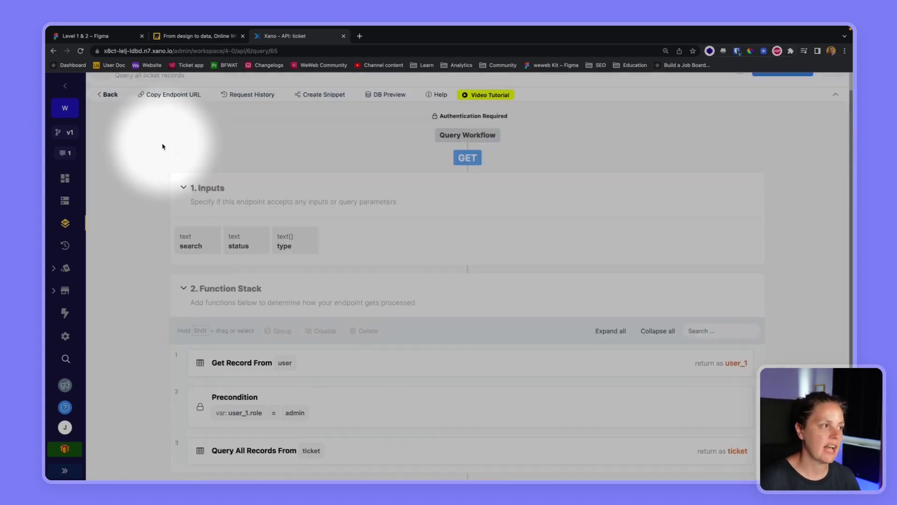
left_click(107, 118)
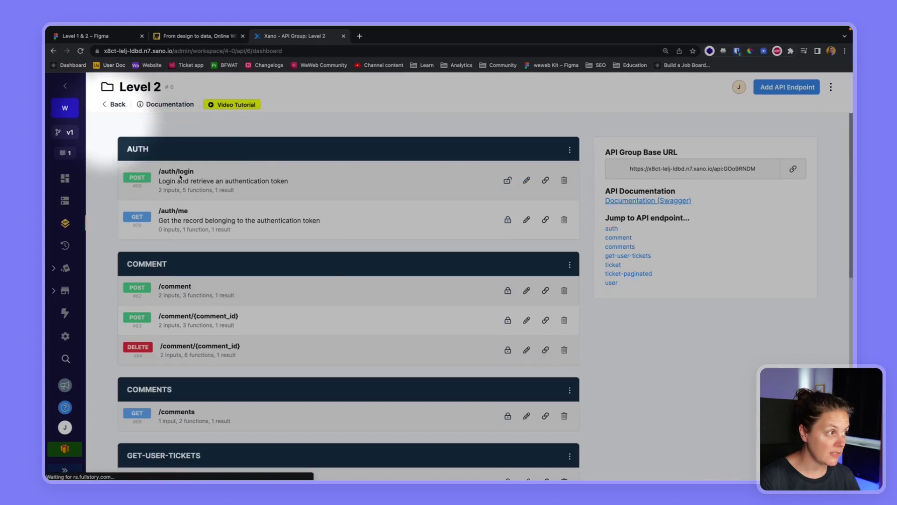
scroll(280, 240, "down", 5)
scroll(243, 290, "down", 5)
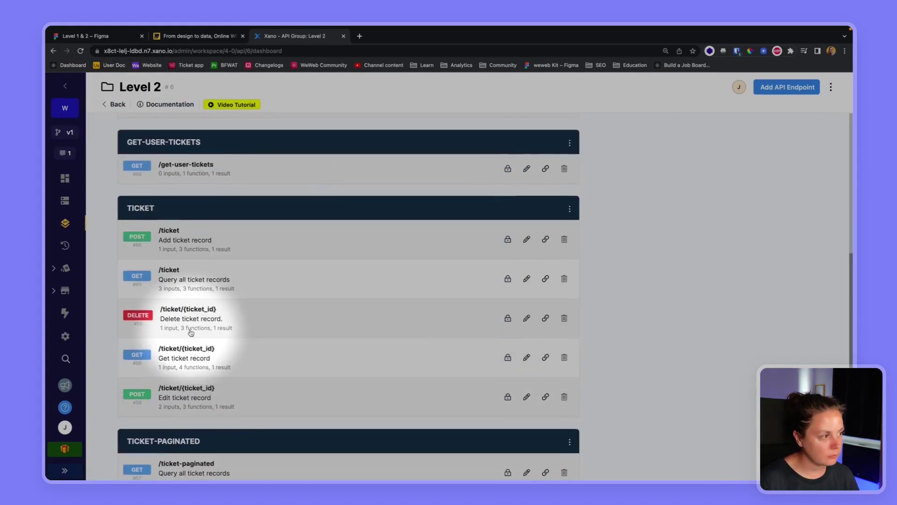
left_click(182, 346)
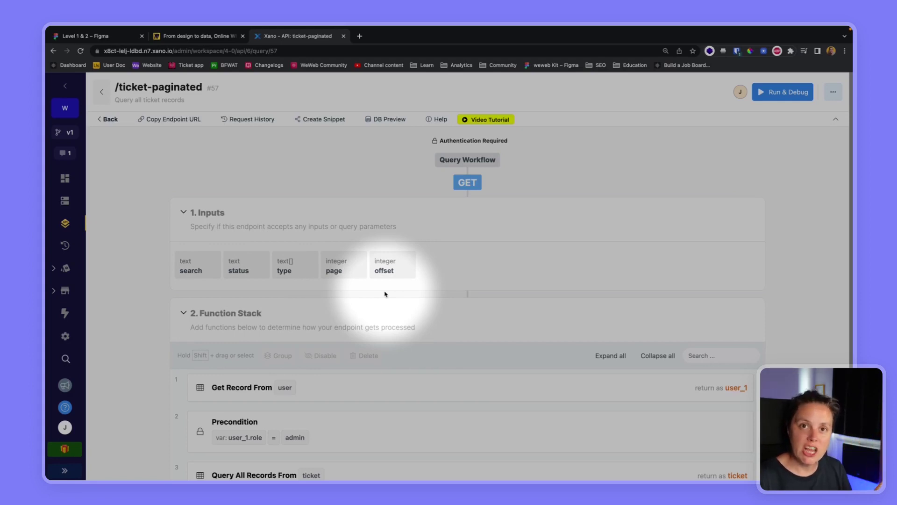
scroll(286, 322, "down", 1)
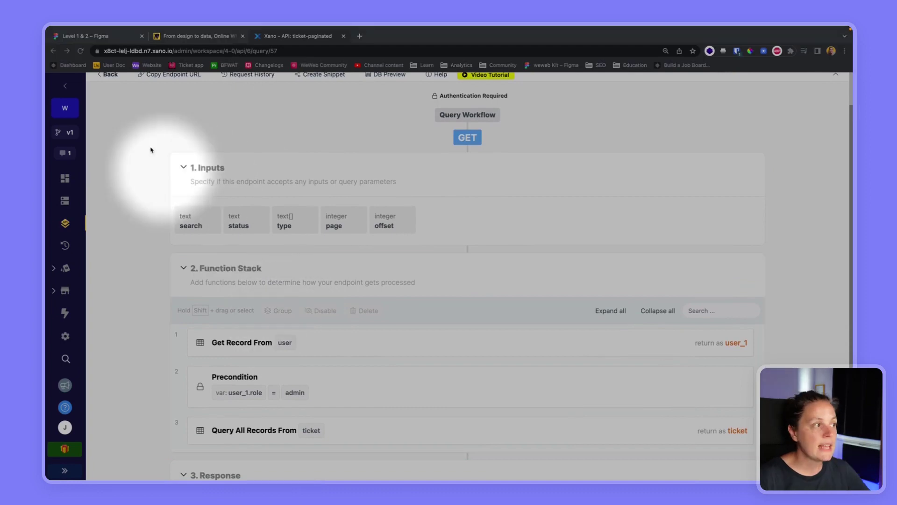
- Go back to the Level 2 API group and open the DELETE /ticket/{ticket_id} endpoint
left_click(111, 75)
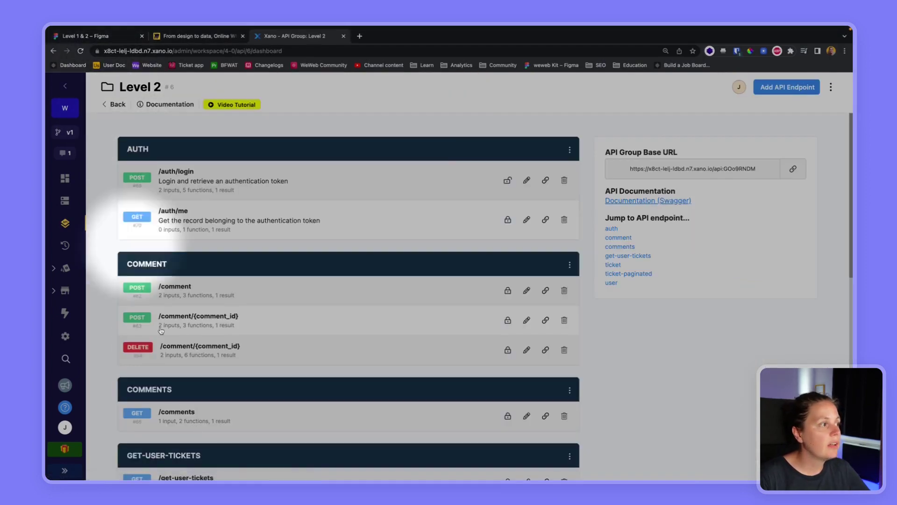
scroll(233, 370, "down", 4)
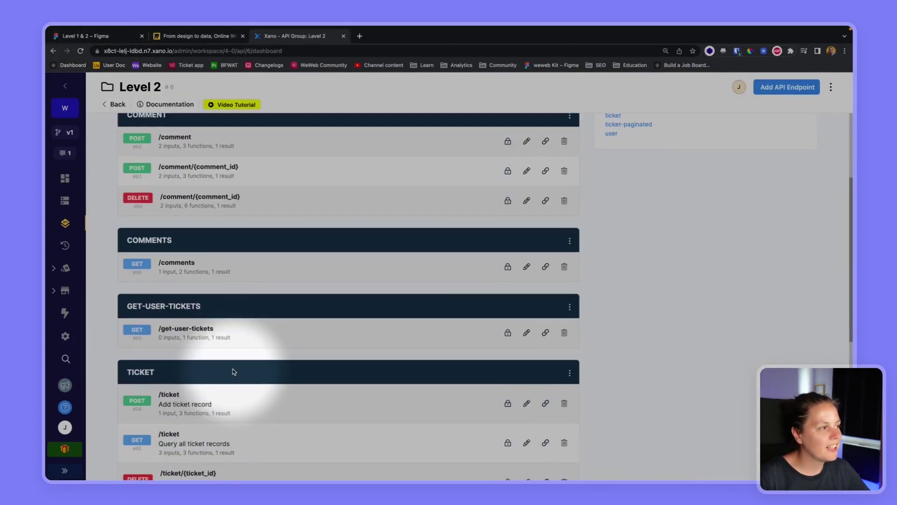
scroll(233, 371, "down", 3)
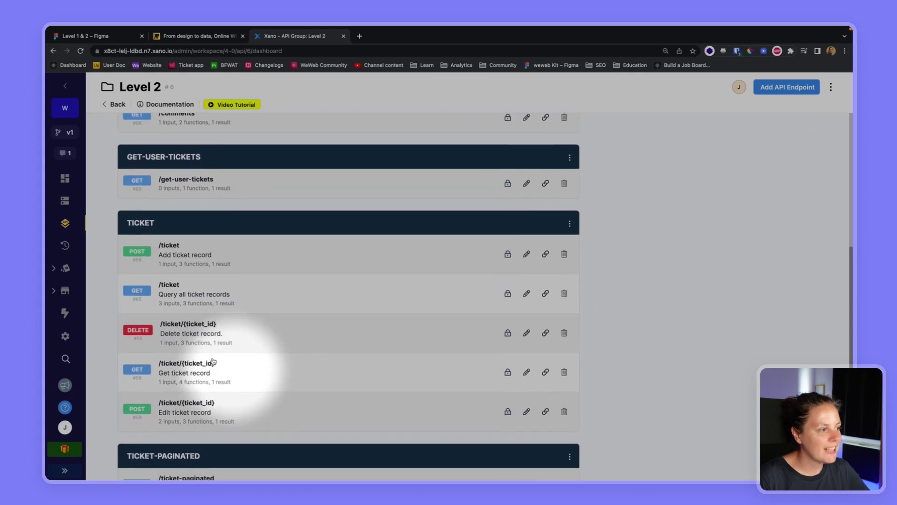
left_click(171, 336)
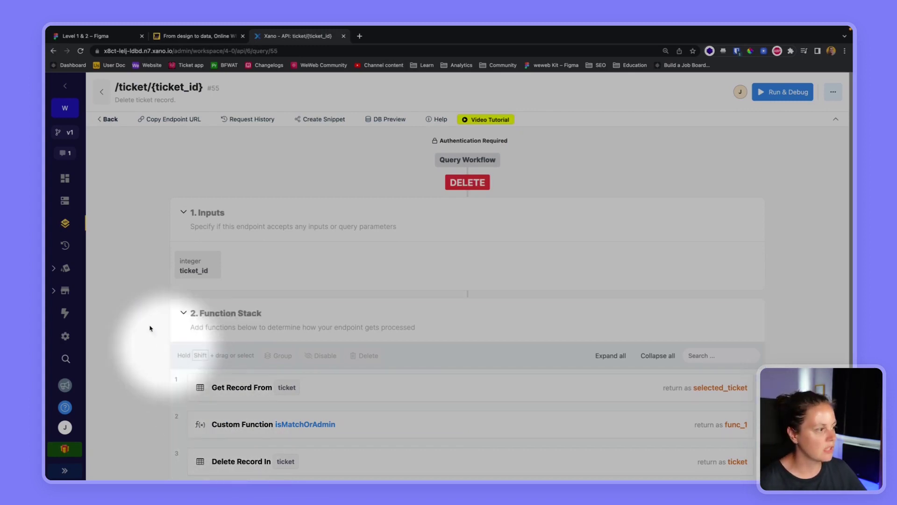
- Open the isMatchOrAdmin custom function from the library's functions to examine its inputs and function stack
left_click(53, 269)
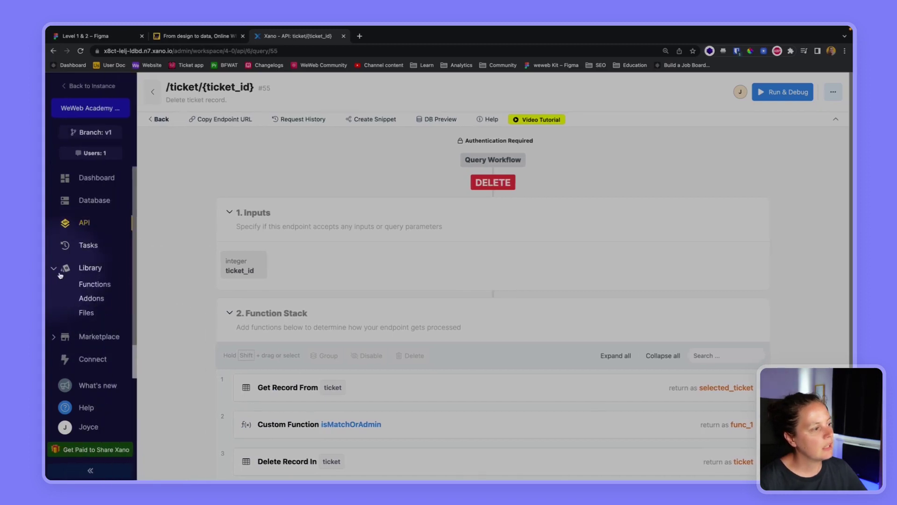
left_click(84, 285)
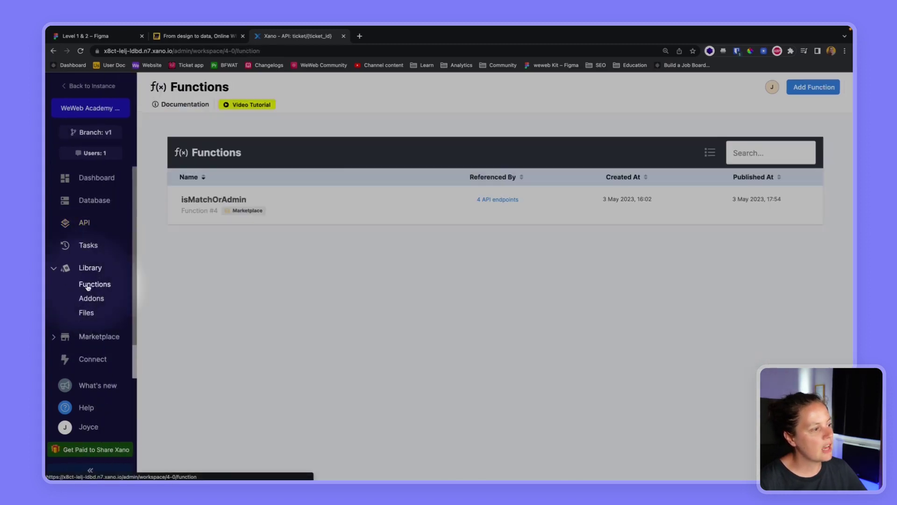
left_click(207, 200)
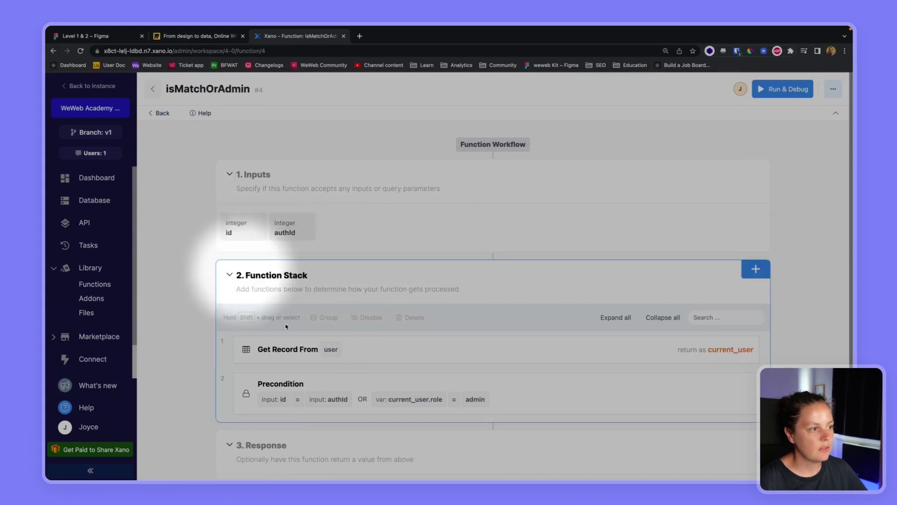